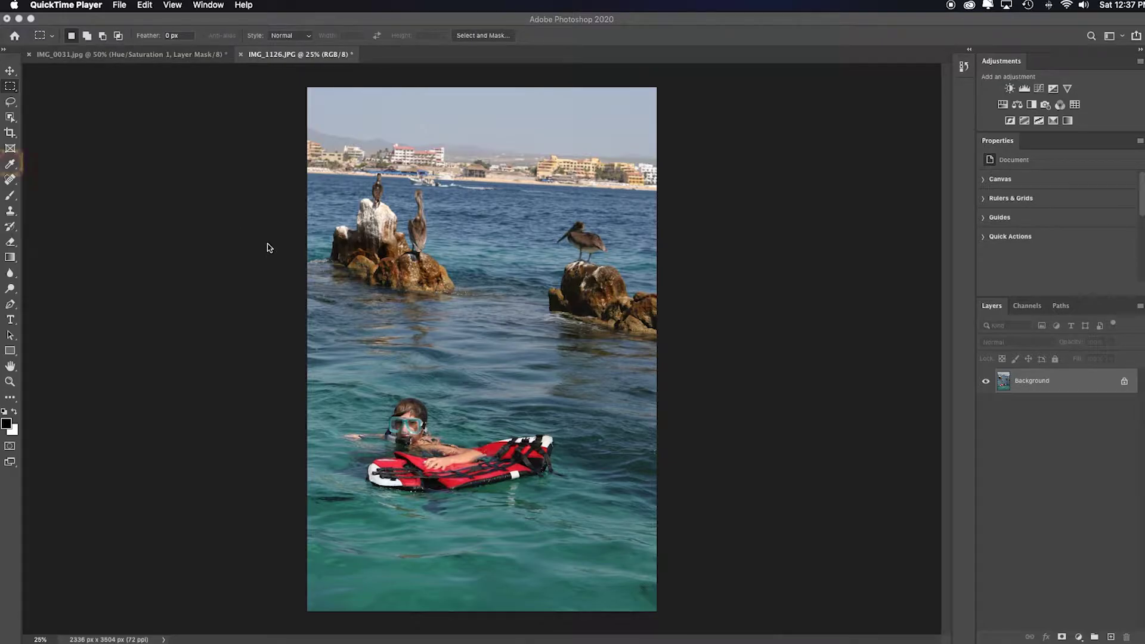
# Measure the tilted horizon with the Ruler Tool and use Straighten Layer to level it.
pyautogui.click(21, 173)
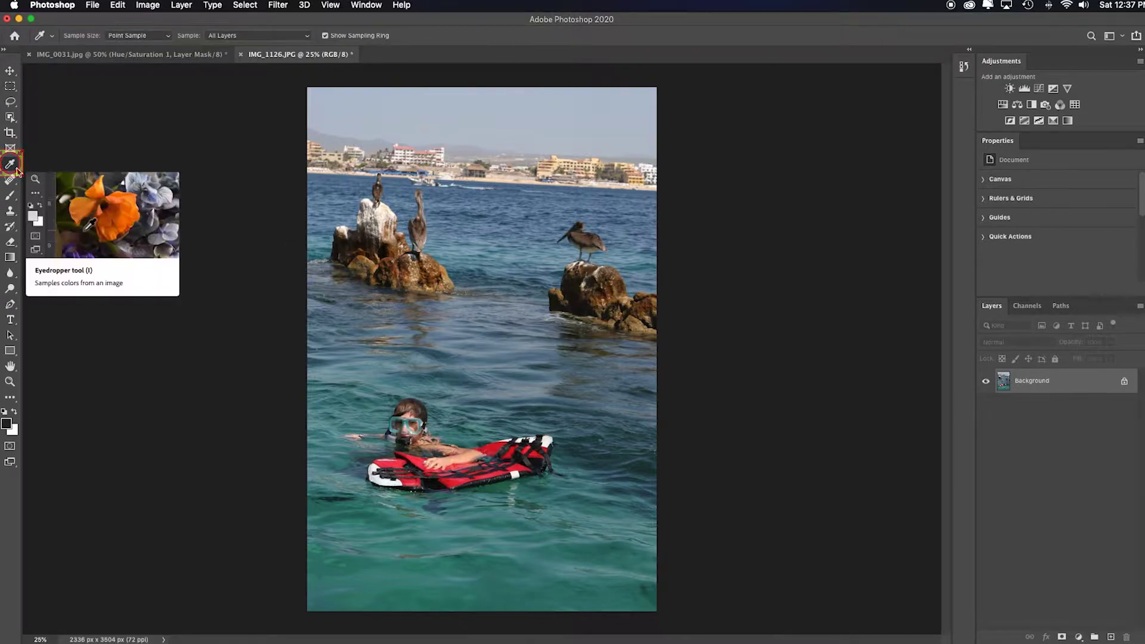
pyautogui.click(17, 172)
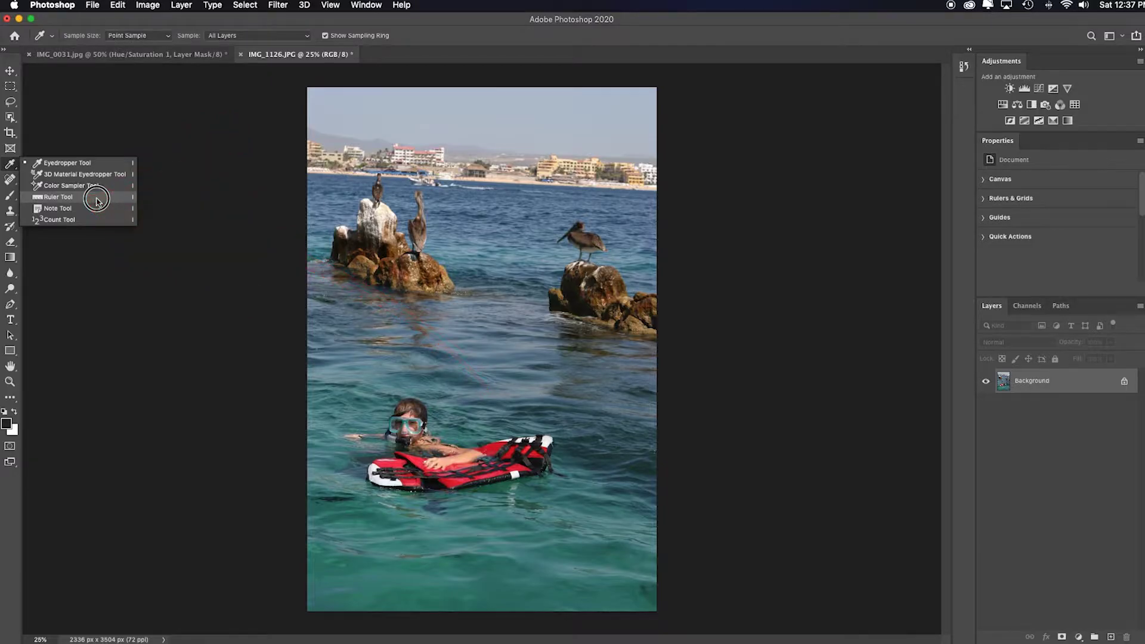
pyautogui.click(97, 197)
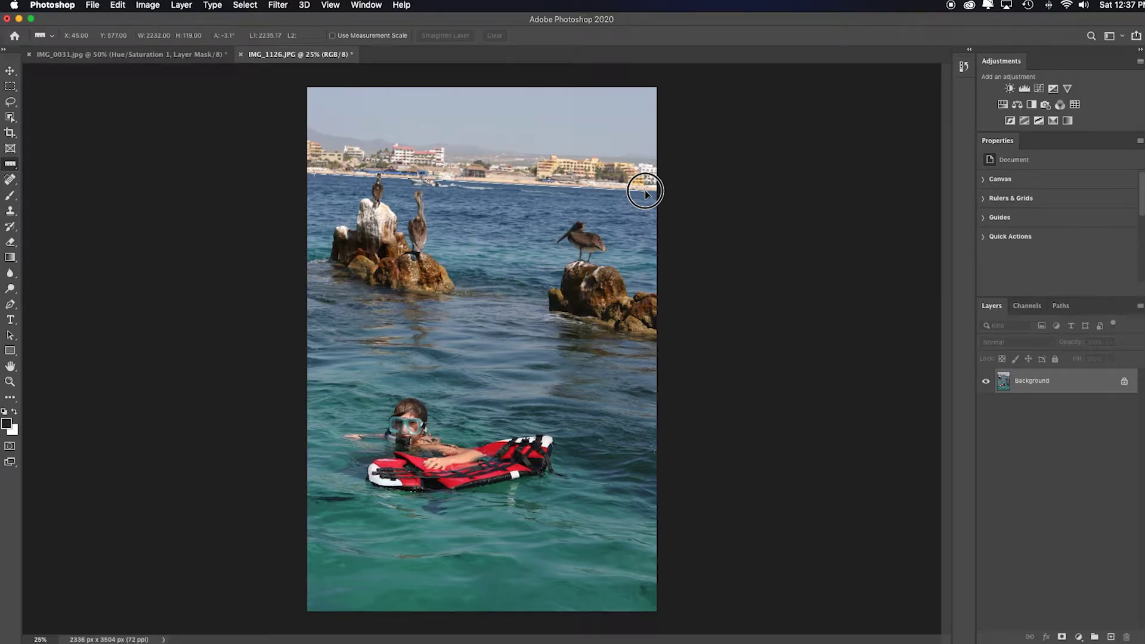
pyautogui.moveTo(644, 193); pyautogui.dragTo(642, 191)
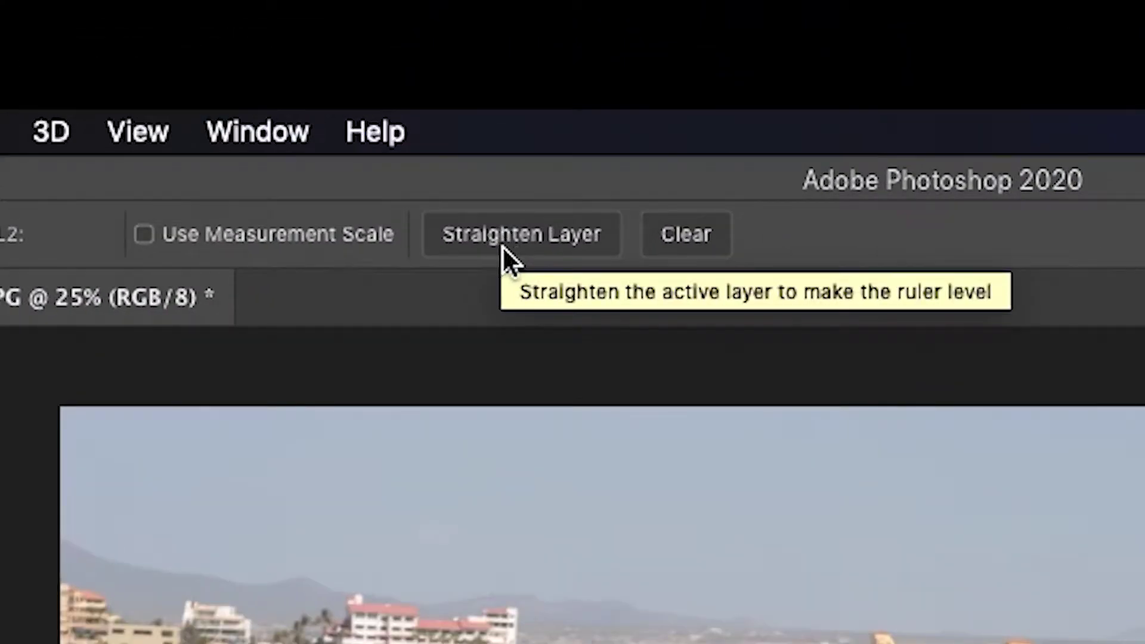
pyautogui.click(526, 245)
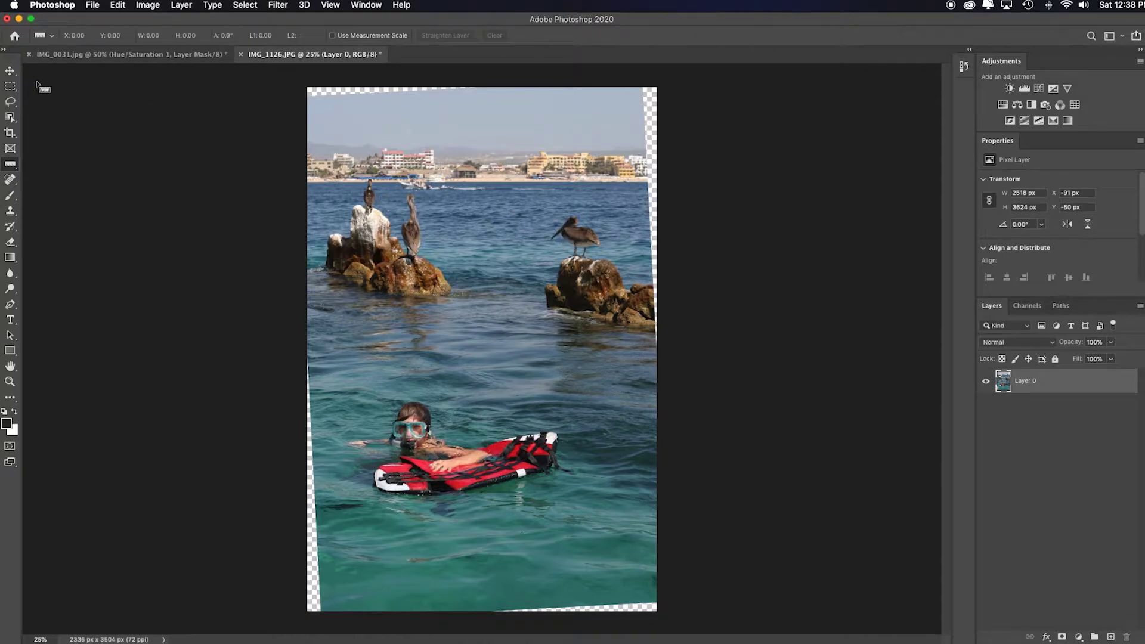
pyautogui.rightClick(17, 118)
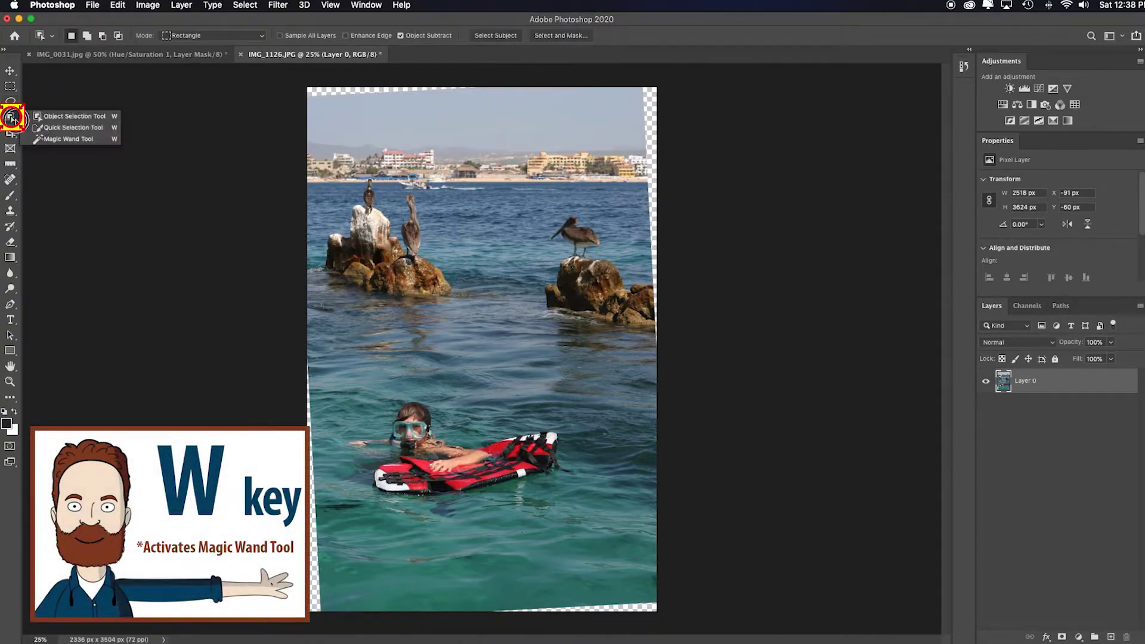
# Magic-Wand select the transparent wedges, expand the selection by 15 px, and check it zoomed in.
pyautogui.click(57, 137)
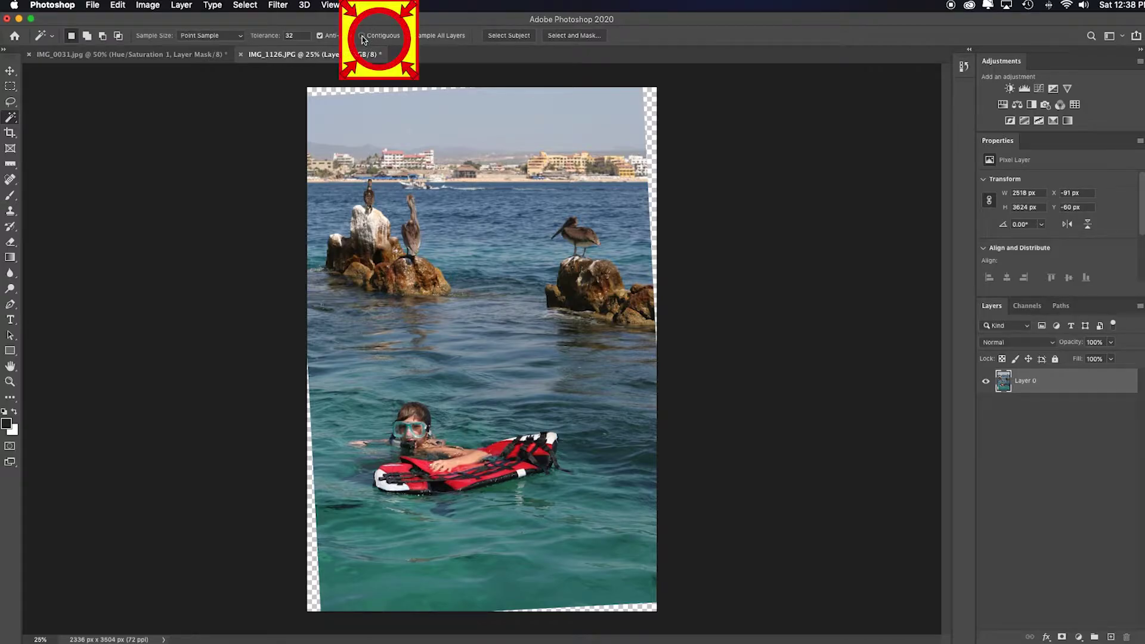
pyautogui.click(326, 92)
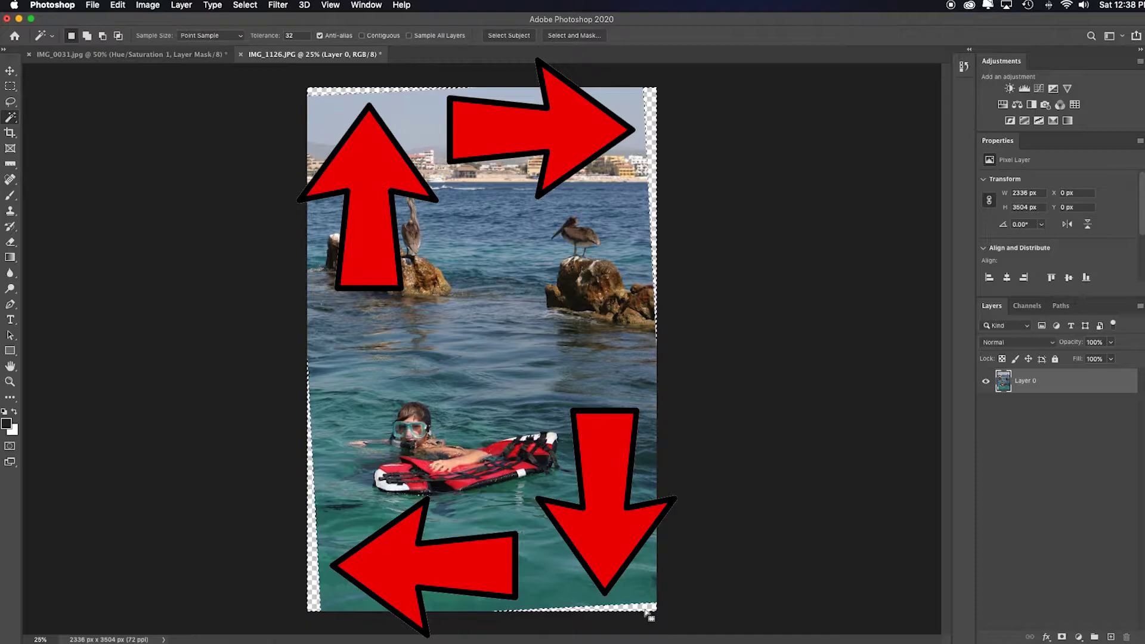
pyautogui.click(244, 5)
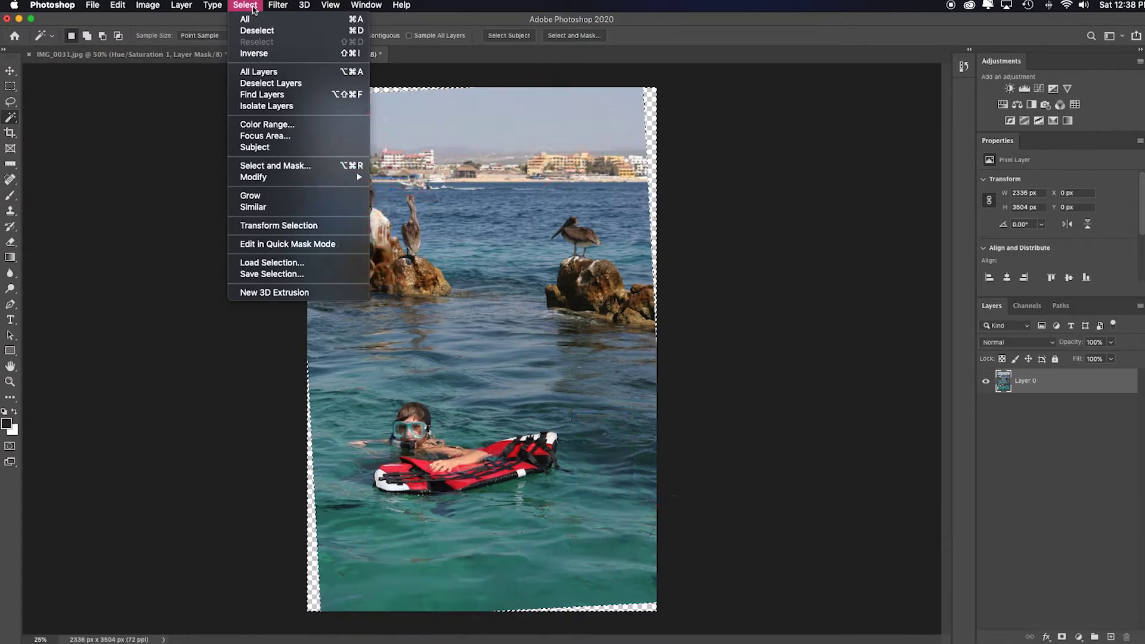
pyautogui.moveTo(334, 177)
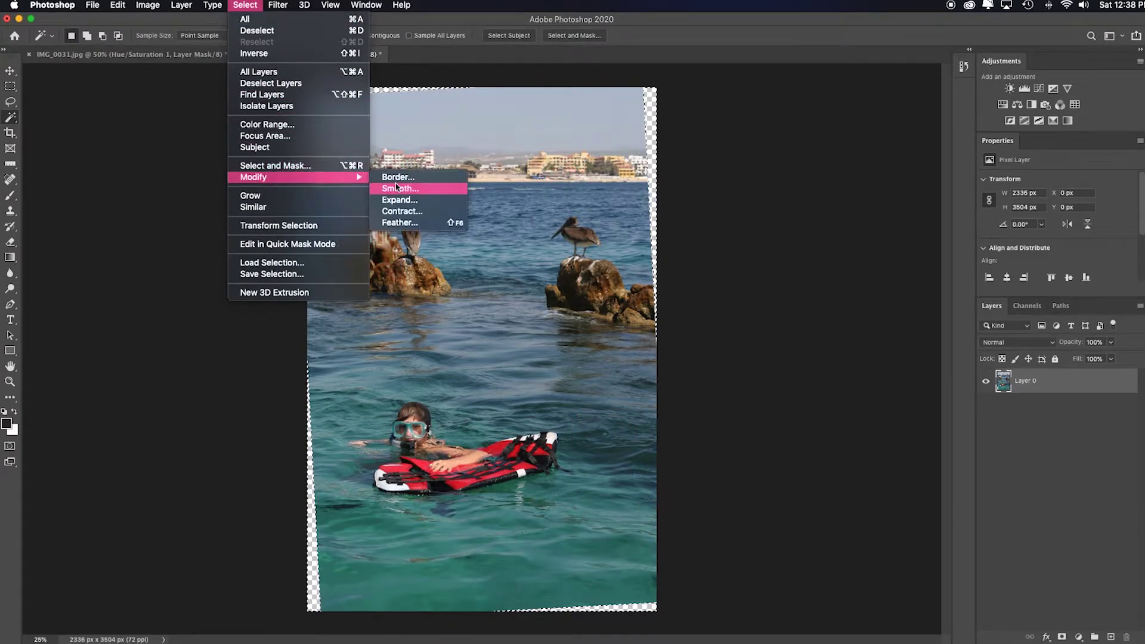
pyautogui.click(412, 201)
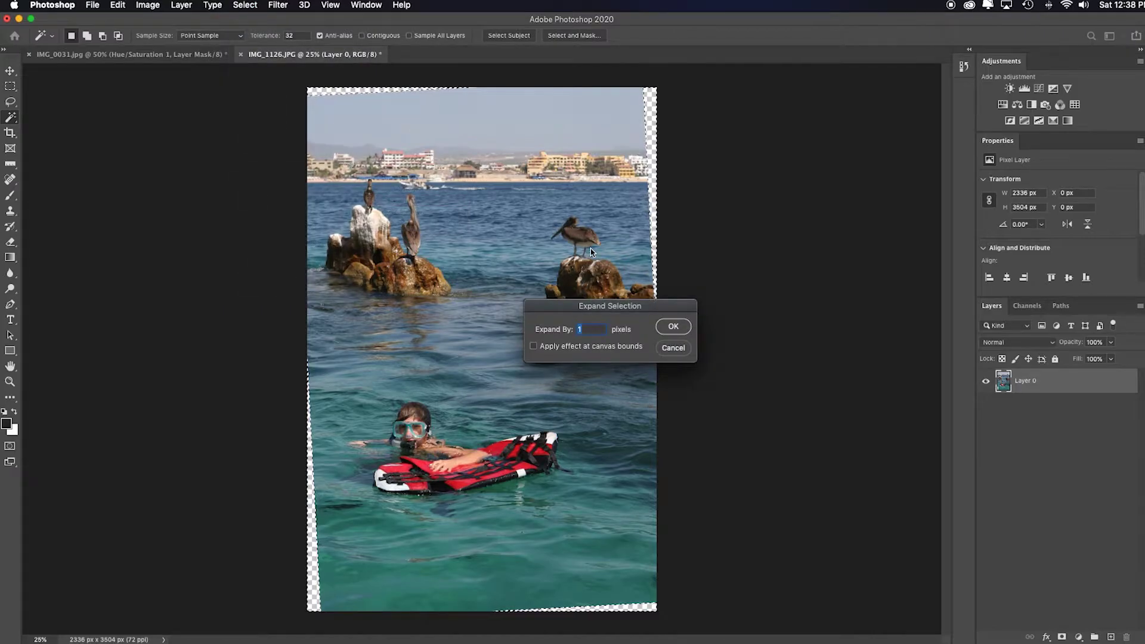
pyautogui.write('15')
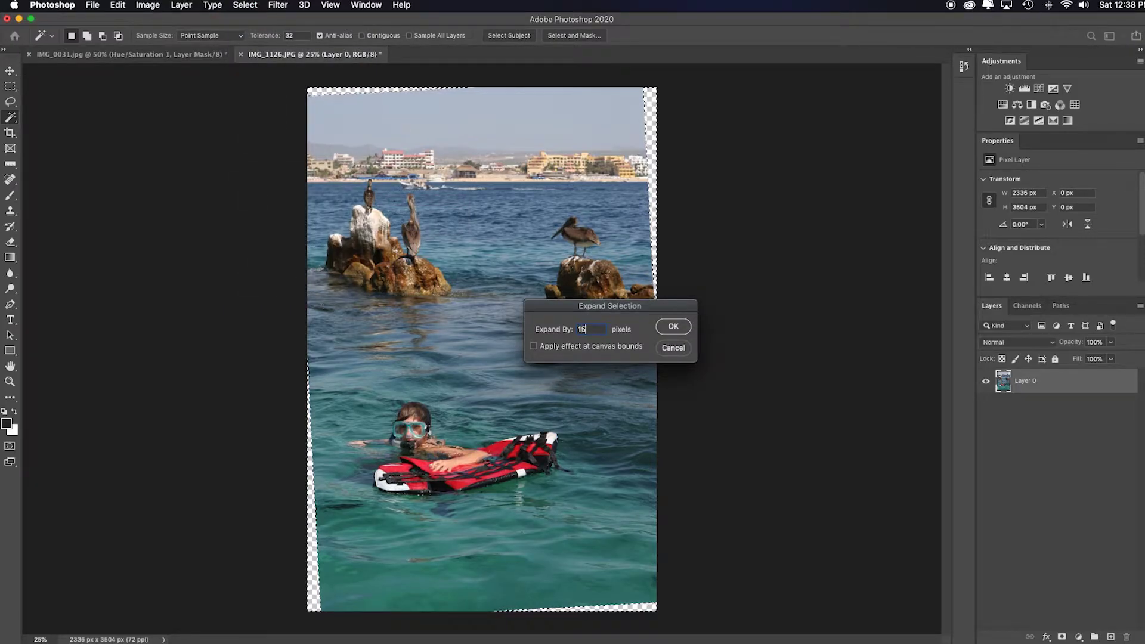
pyautogui.click(670, 326)
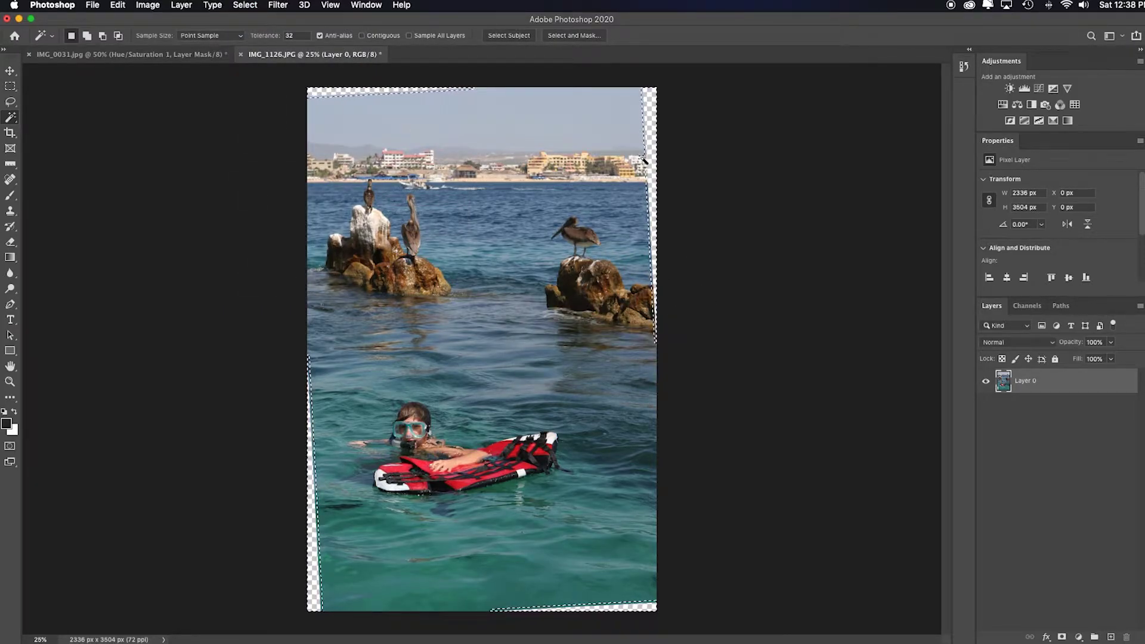
pyautogui.moveTo(651, 148); pyautogui.dragTo(733, 255)
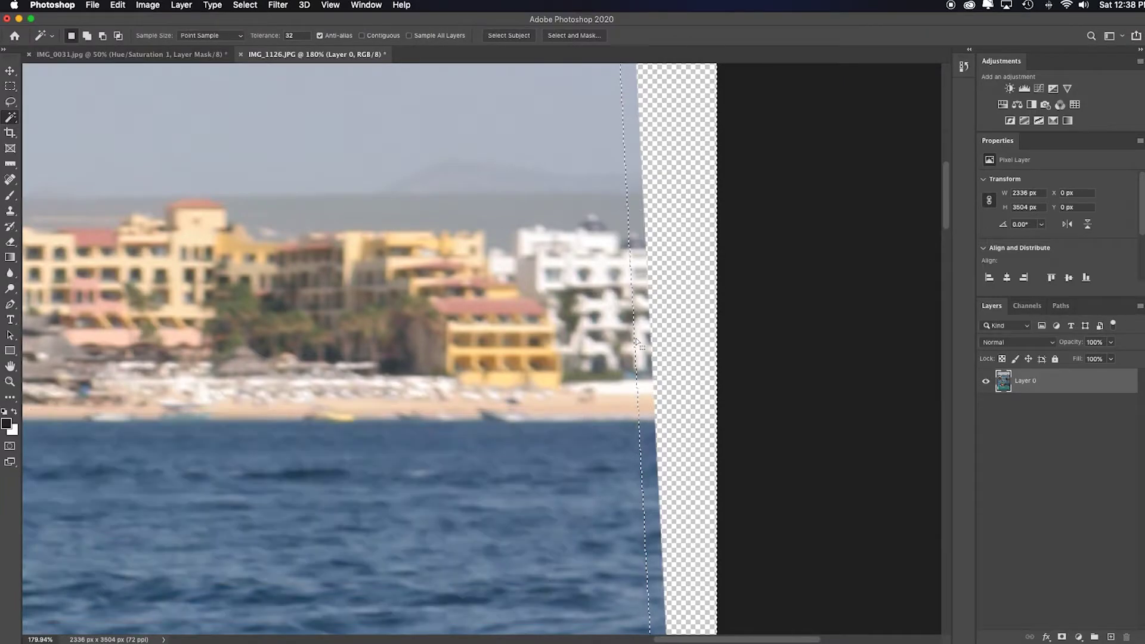
pyautogui.press('super+0')
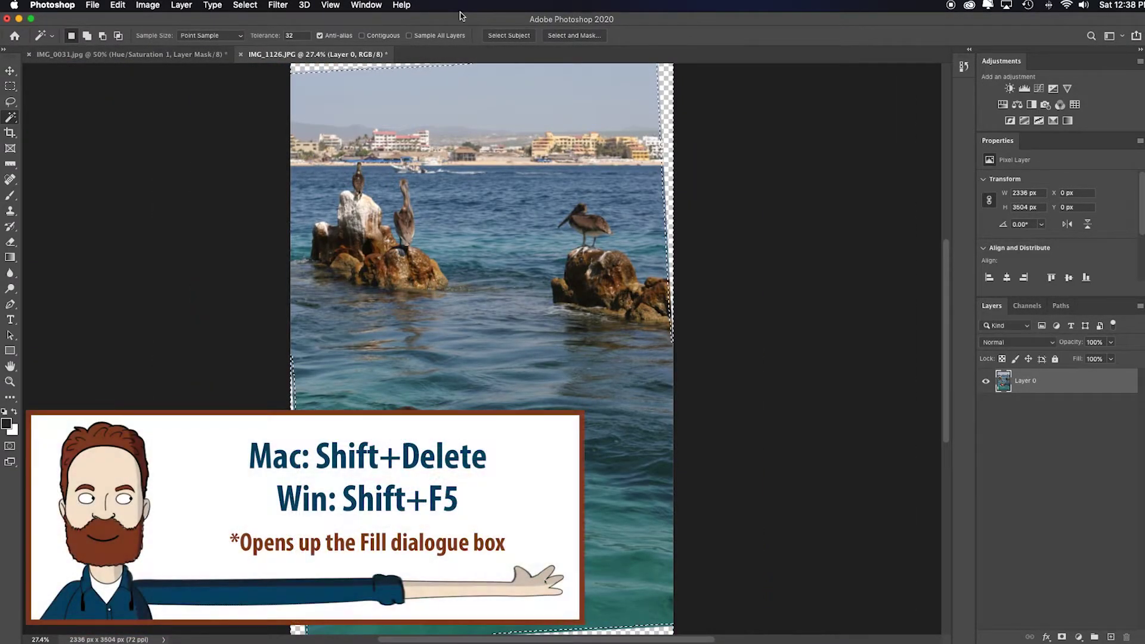
# Fill the selected edges with Content-Aware contents, then deselect.
pyautogui.hotkey('shift', 'Delete')
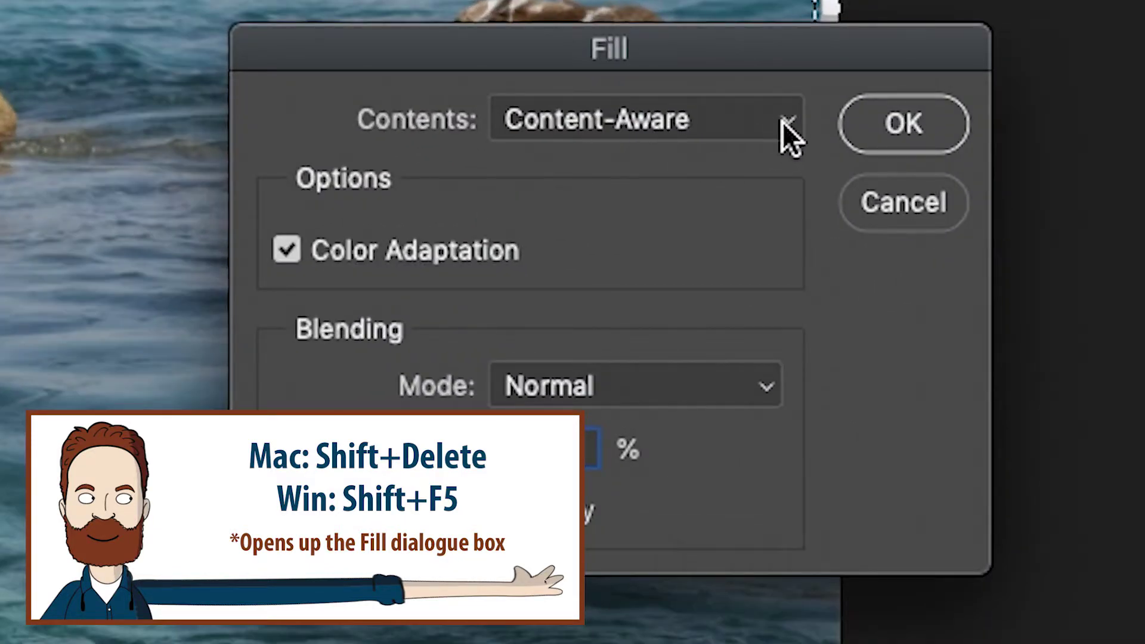
pyautogui.click(785, 122)
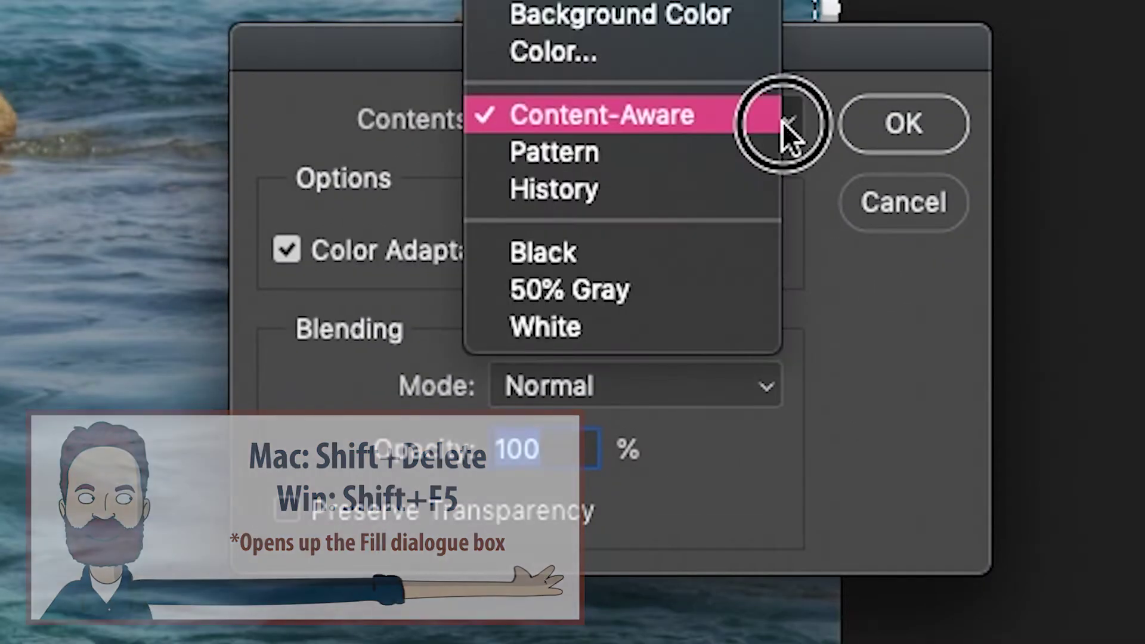
pyautogui.click(775, 119)
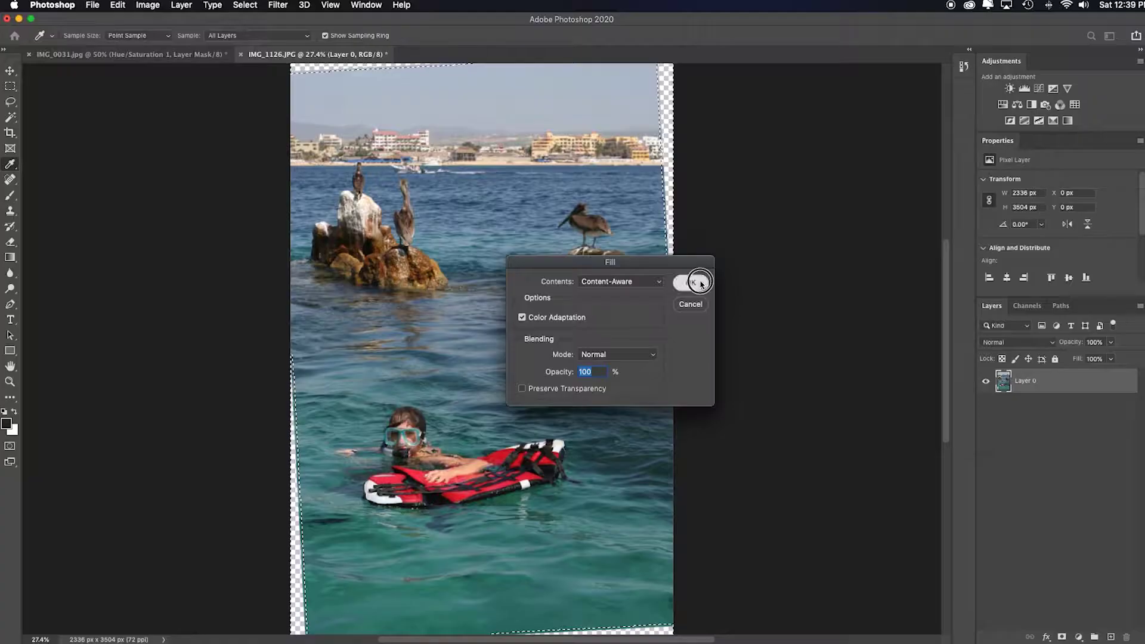
pyautogui.click(937, 117)
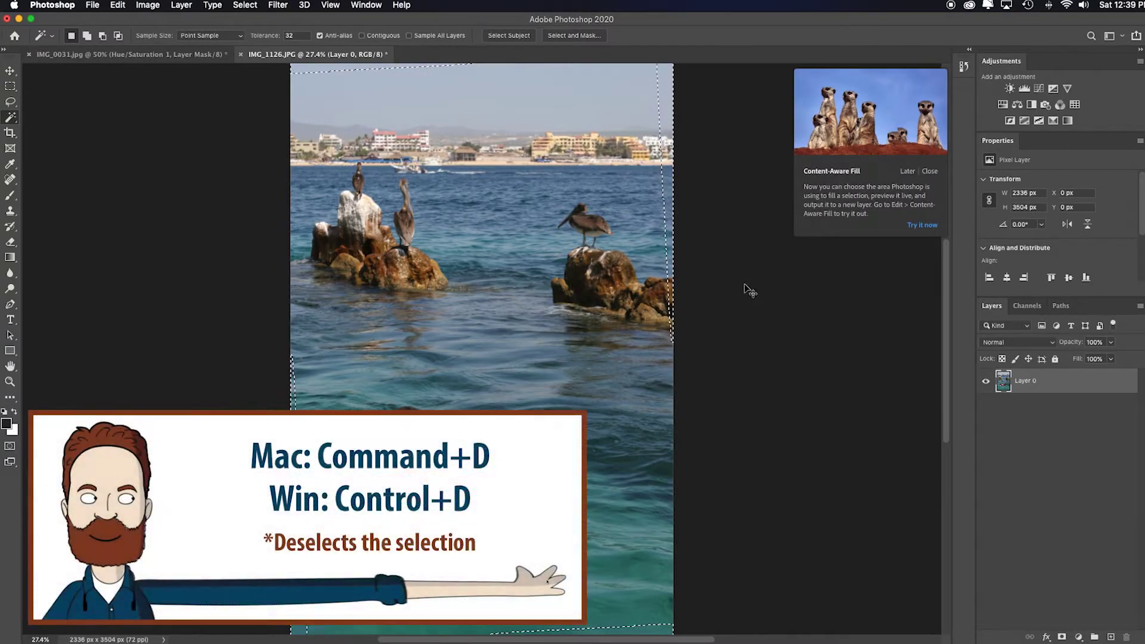
pyautogui.press('super+d')
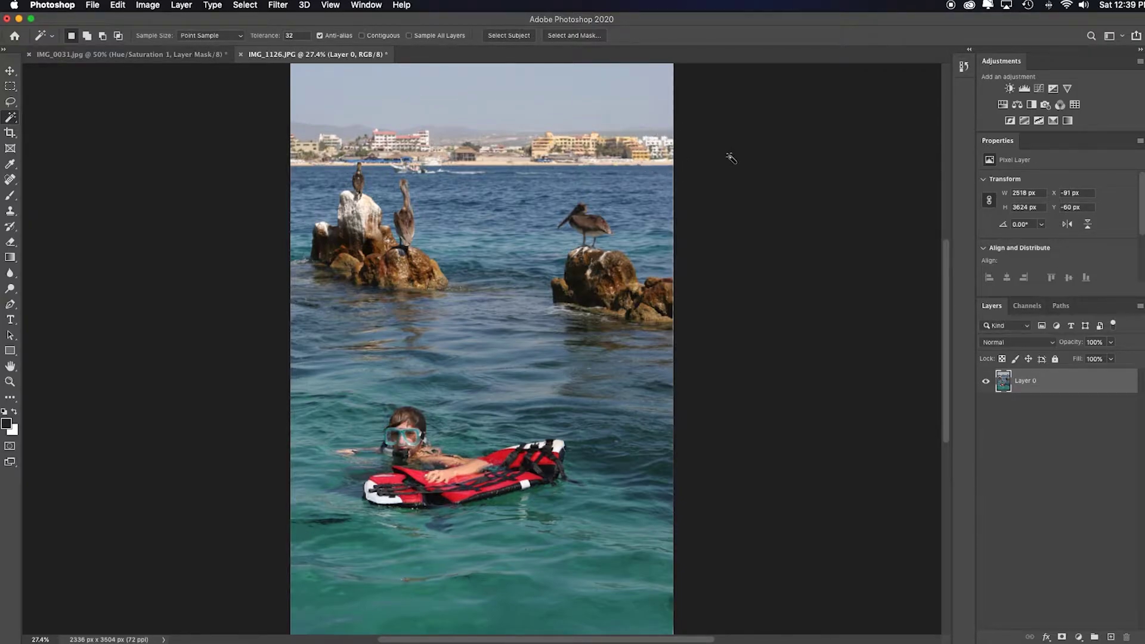
# Undo and redo to compare the filled edges, ending on the unfilled version.
pyautogui.press('super+z')
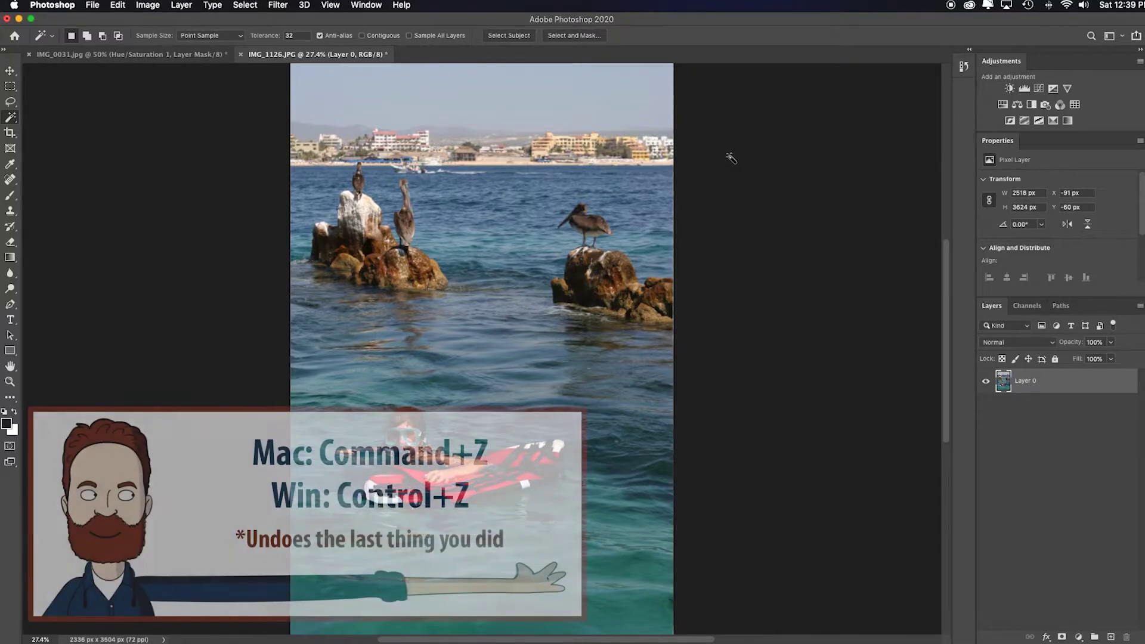
pyautogui.press('super+shift+z')
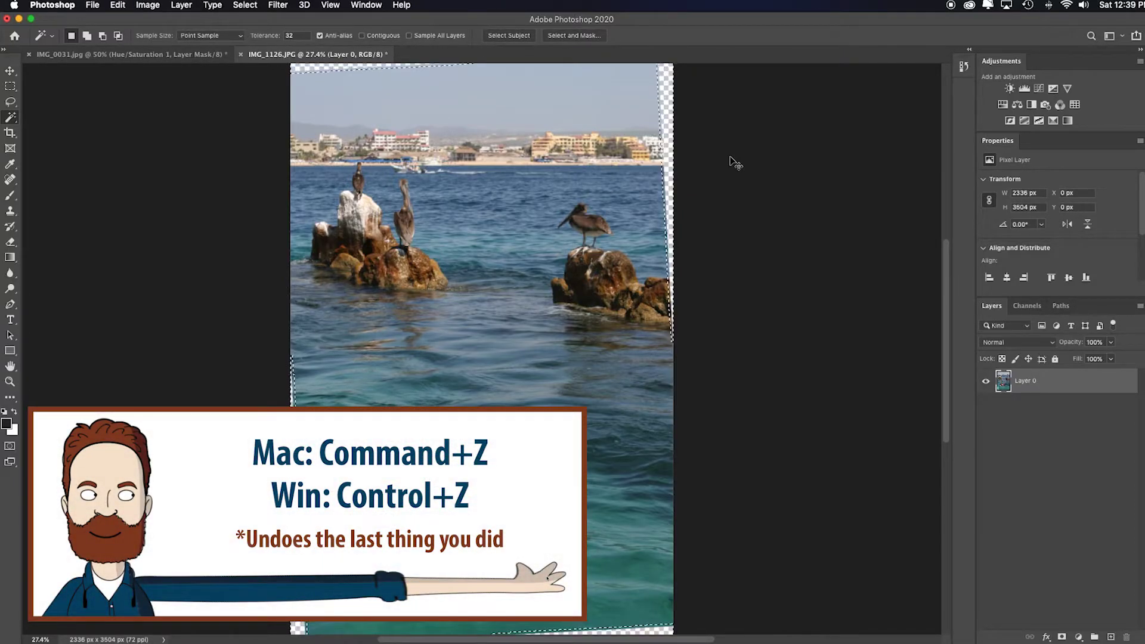
pyautogui.press('super+z')
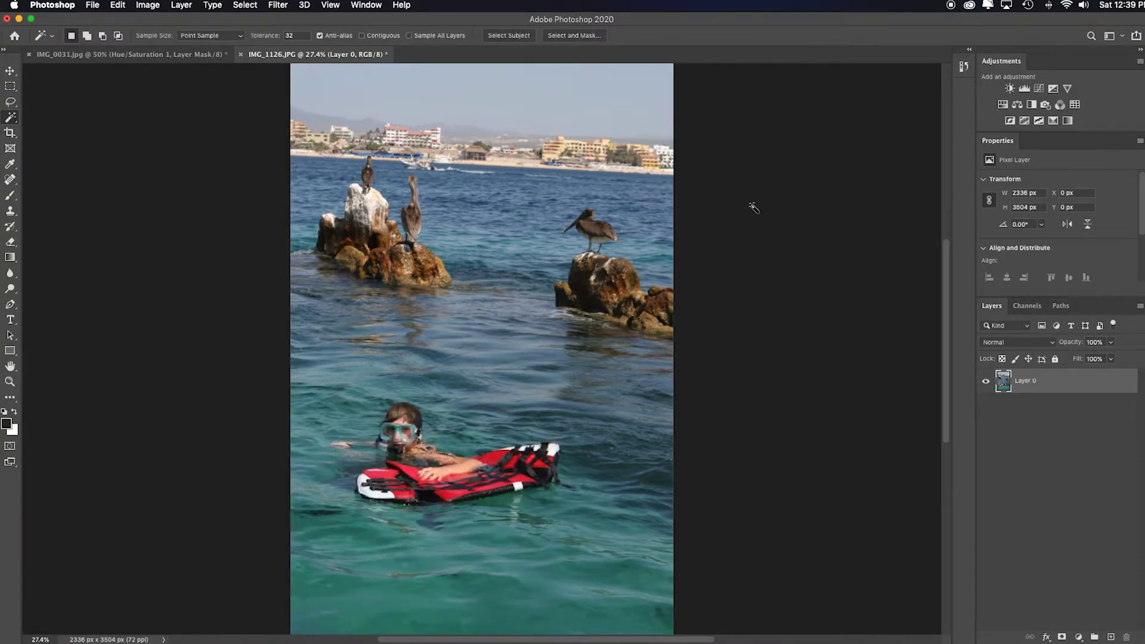
# Rotate a crop about -2.3° to level the horizon and commit it at 2178 x 3266 px.
pyautogui.press('c')
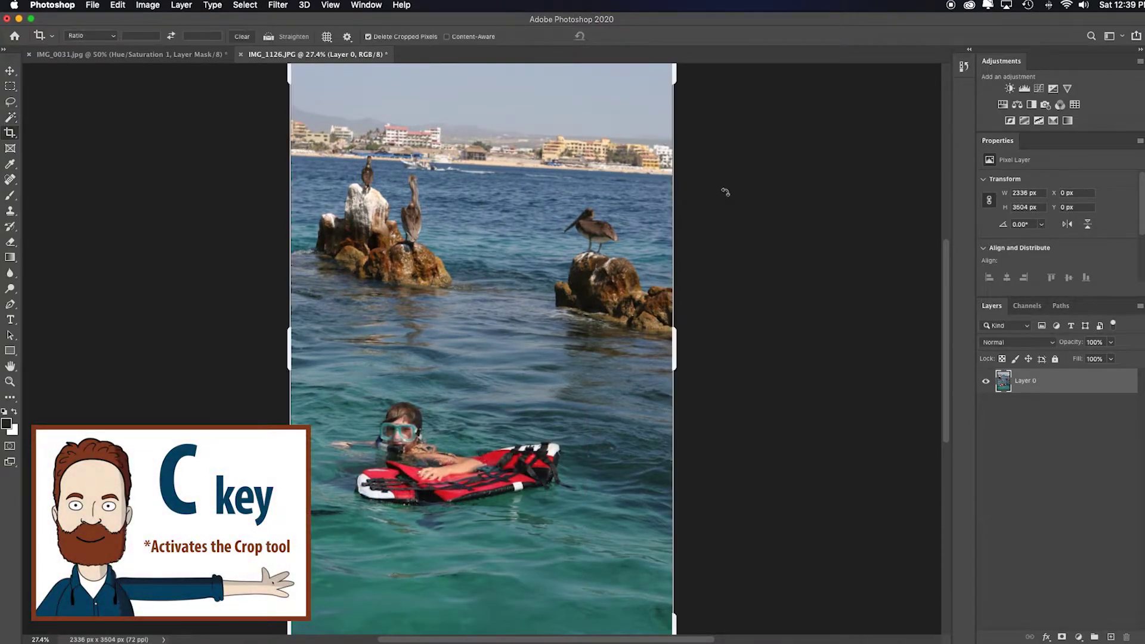
pyautogui.click(511, 200)
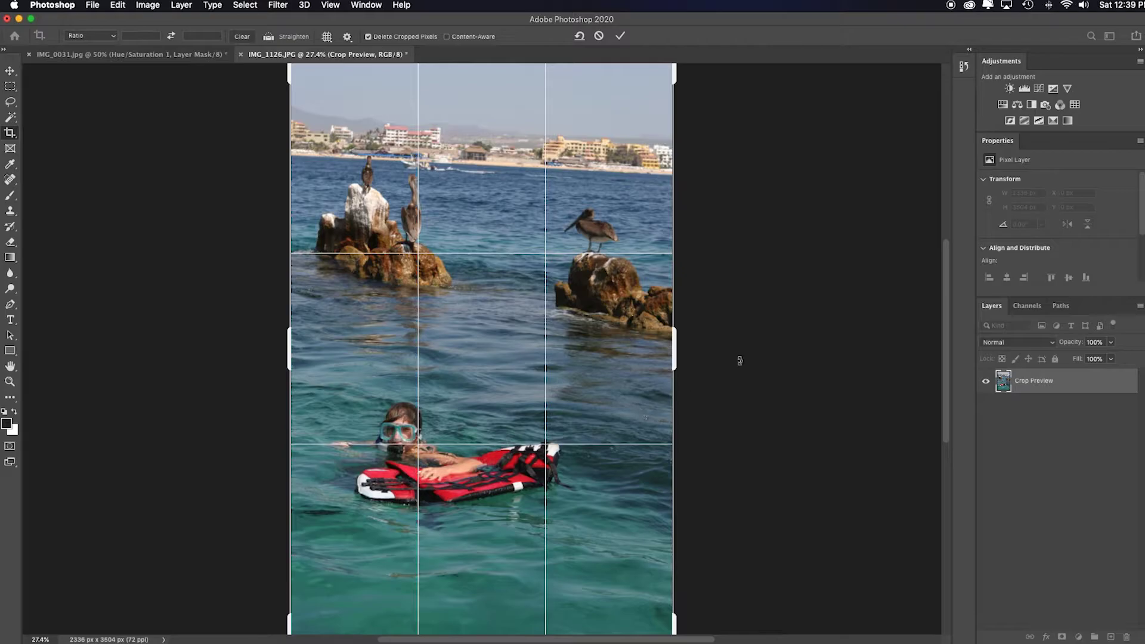
pyautogui.press('super+minus')
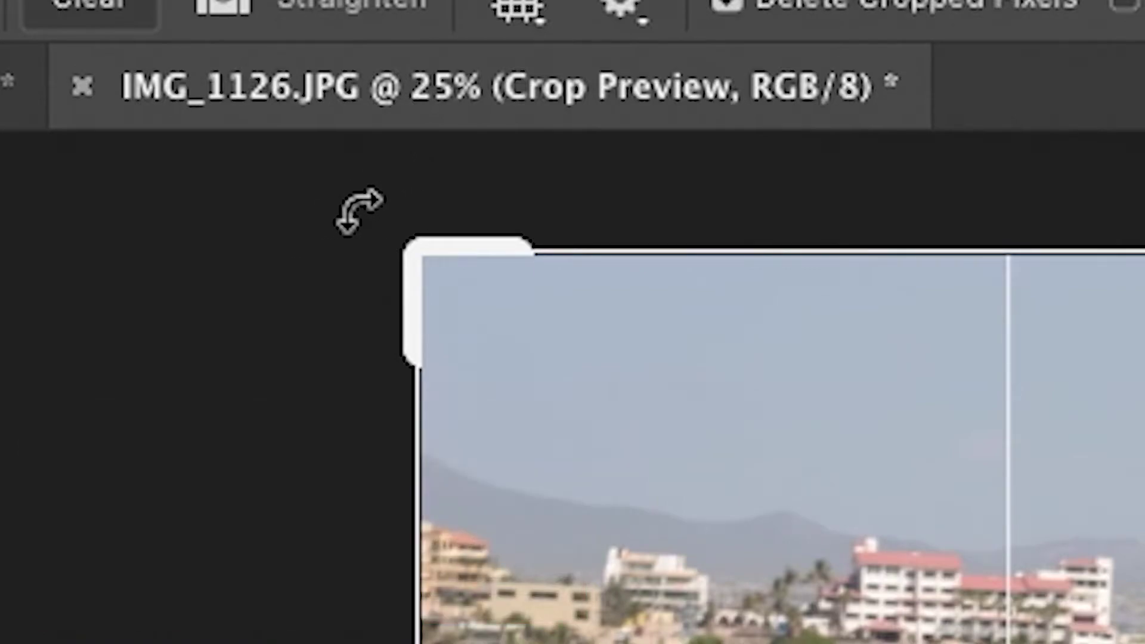
pyautogui.moveTo(359, 211); pyautogui.dragTo(325, 234)
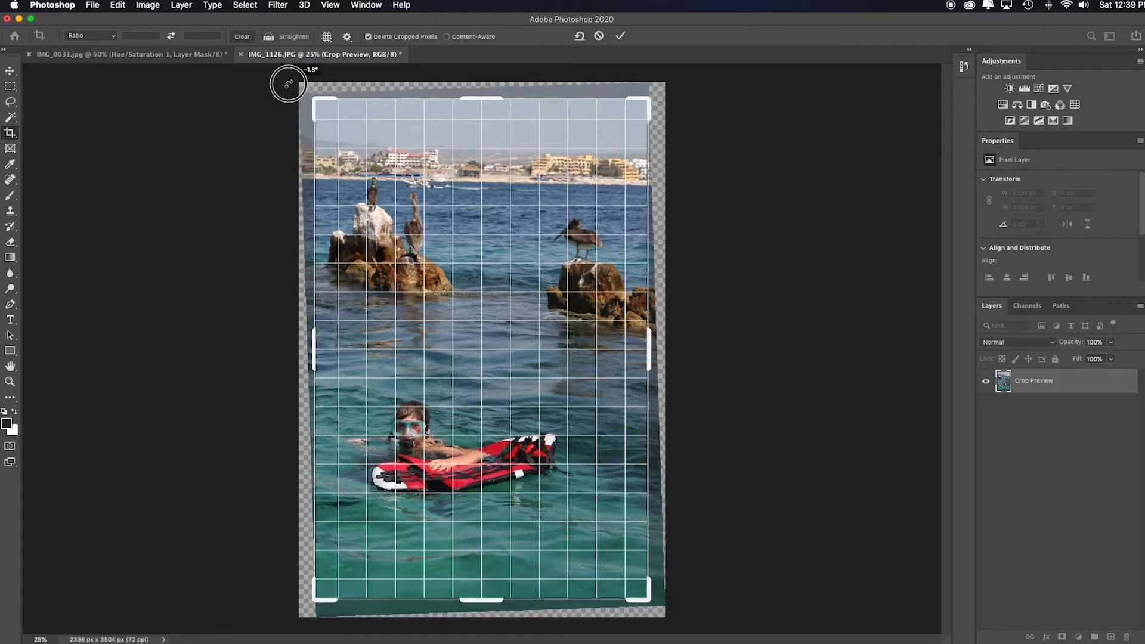
pyautogui.moveTo(288, 83)
pyautogui.mouseDown()
pyautogui.moveTo(301, 81)
pyautogui.moveTo(283, 88)
pyautogui.mouseUp()
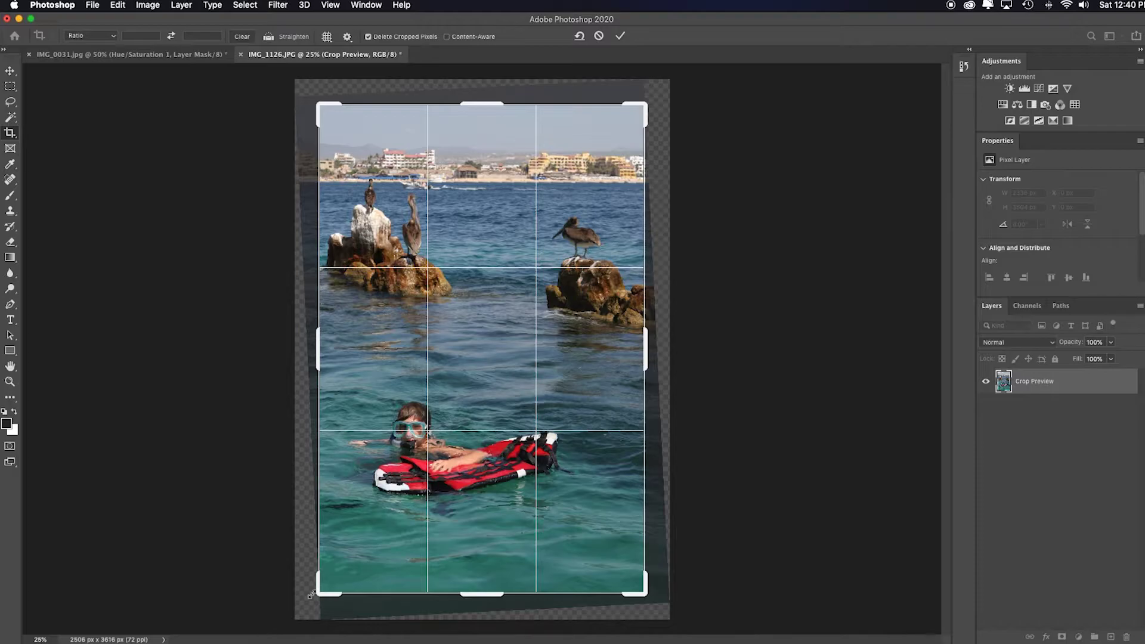
pyautogui.press('Return')
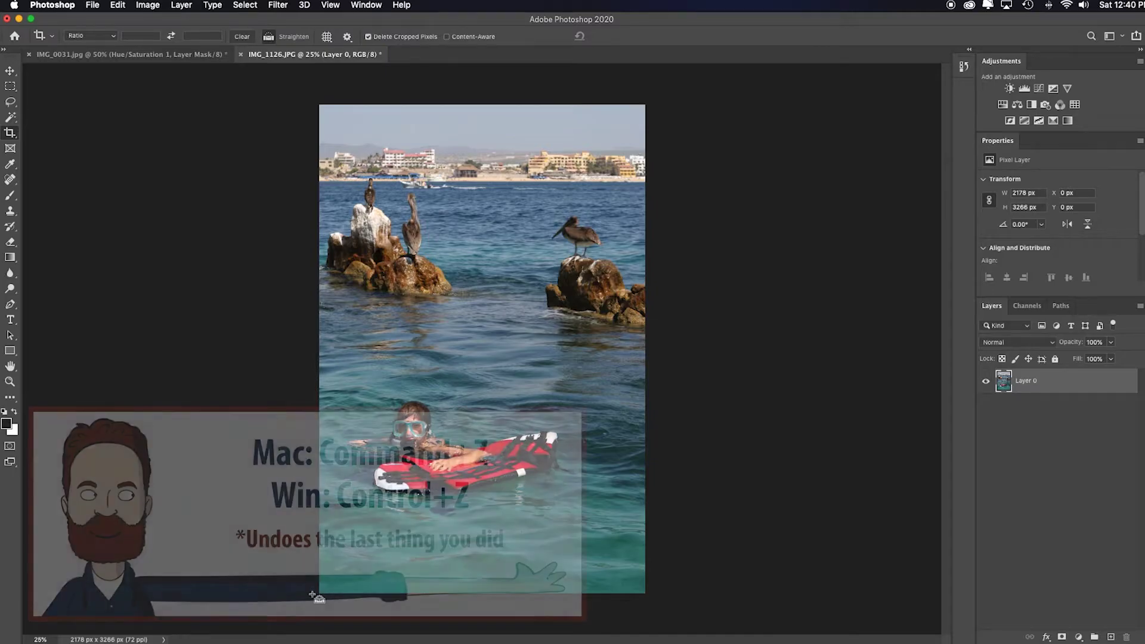
# Undo the crop, duplicate the photo to Layer 1, then try and undo a rotated crop.
pyautogui.press('super+z')
pyautogui.press('super+z')
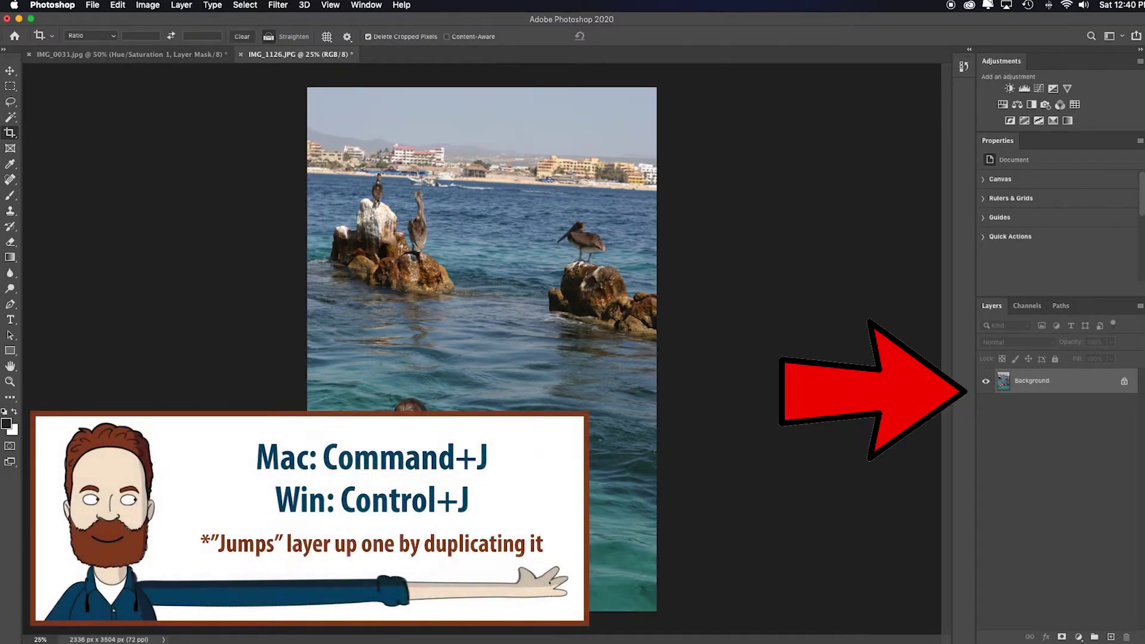
pyautogui.press('super+j')
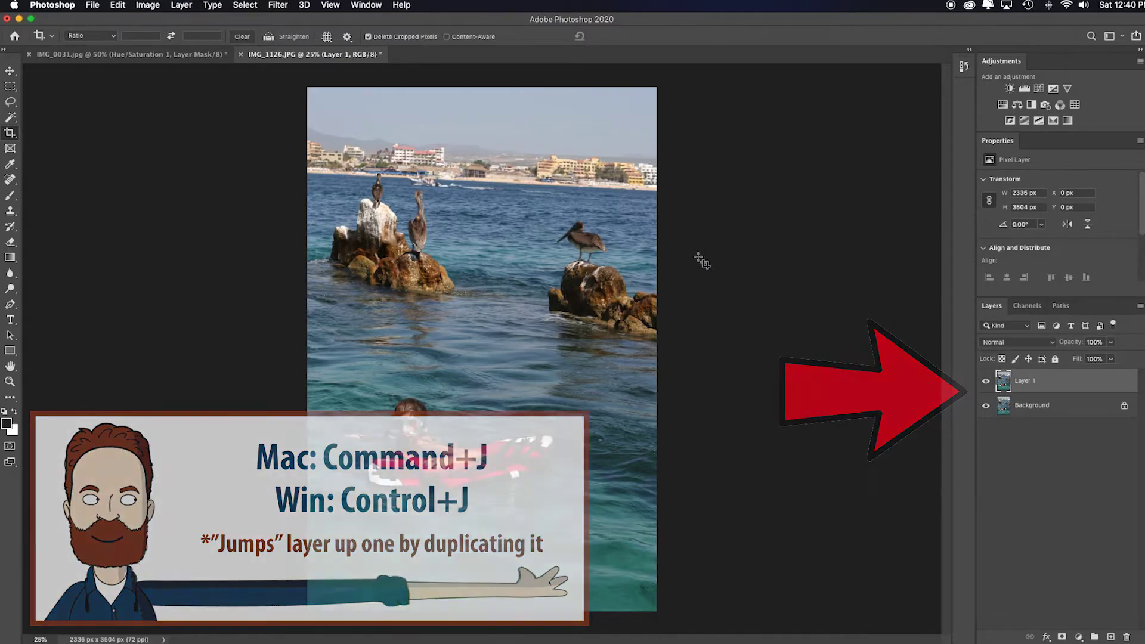
pyautogui.click(429, 273)
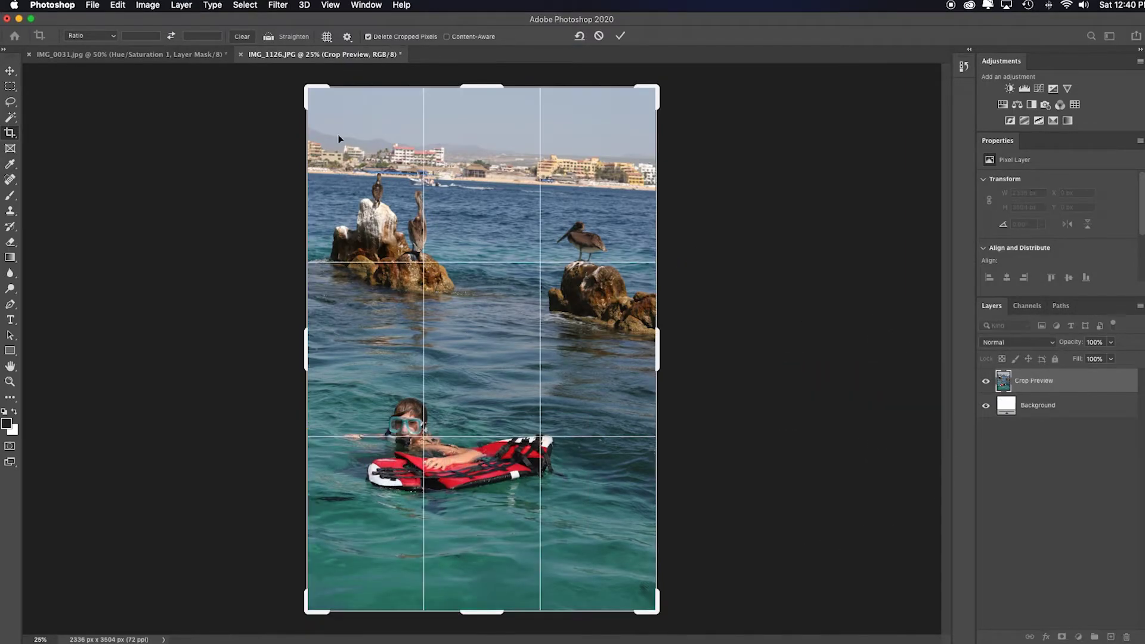
pyautogui.moveTo(290, 71); pyautogui.dragTo(276, 82)
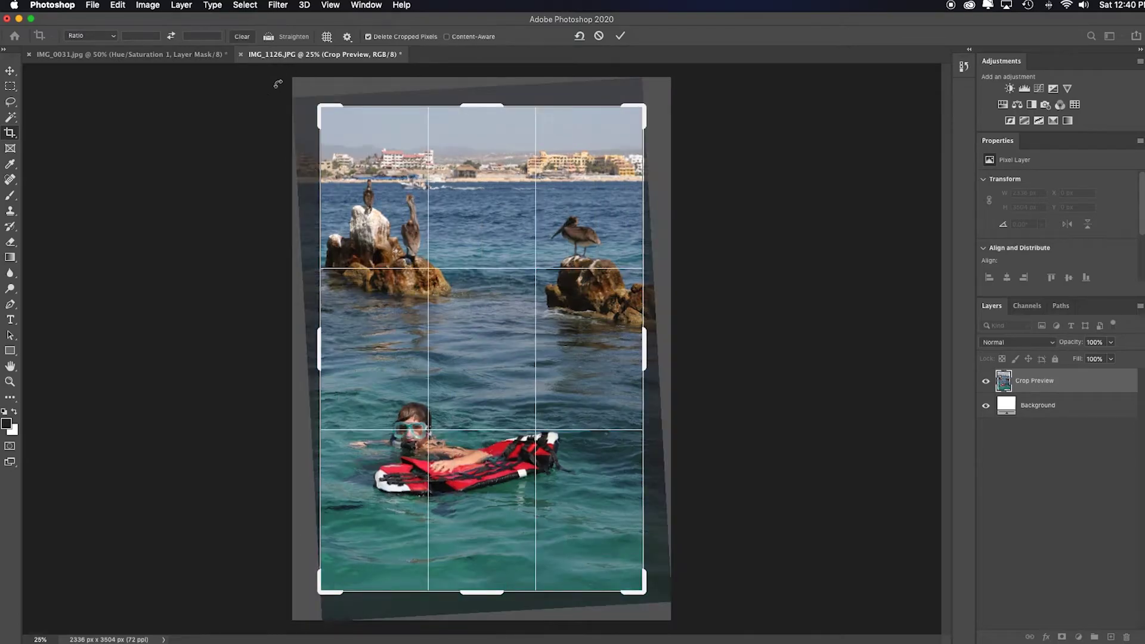
pyautogui.press('Return')
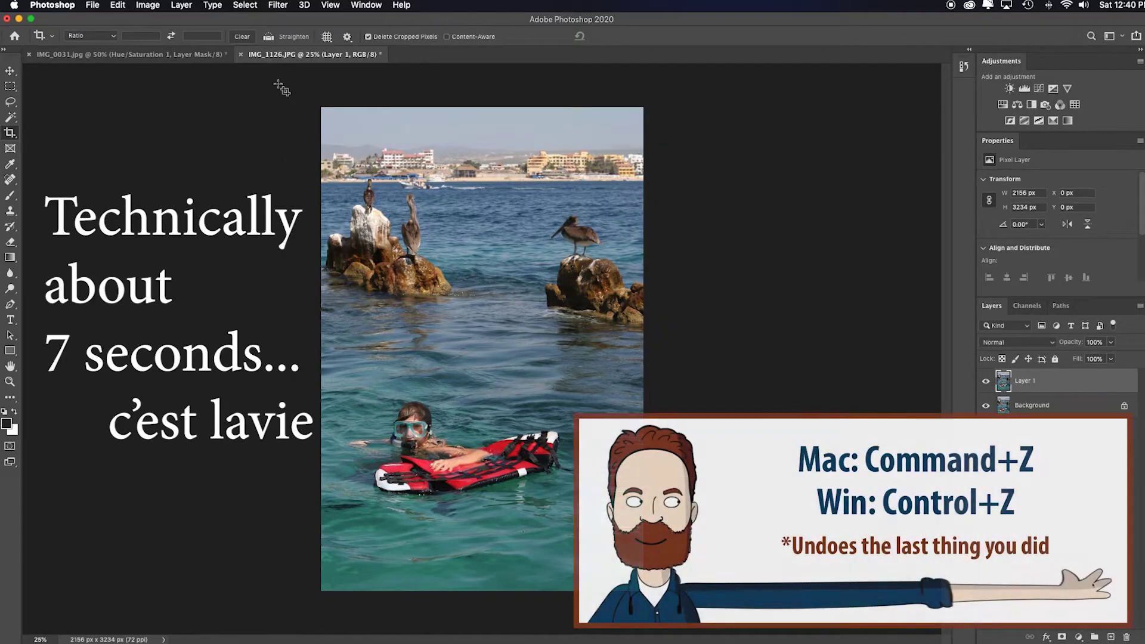
pyautogui.press('super+z')
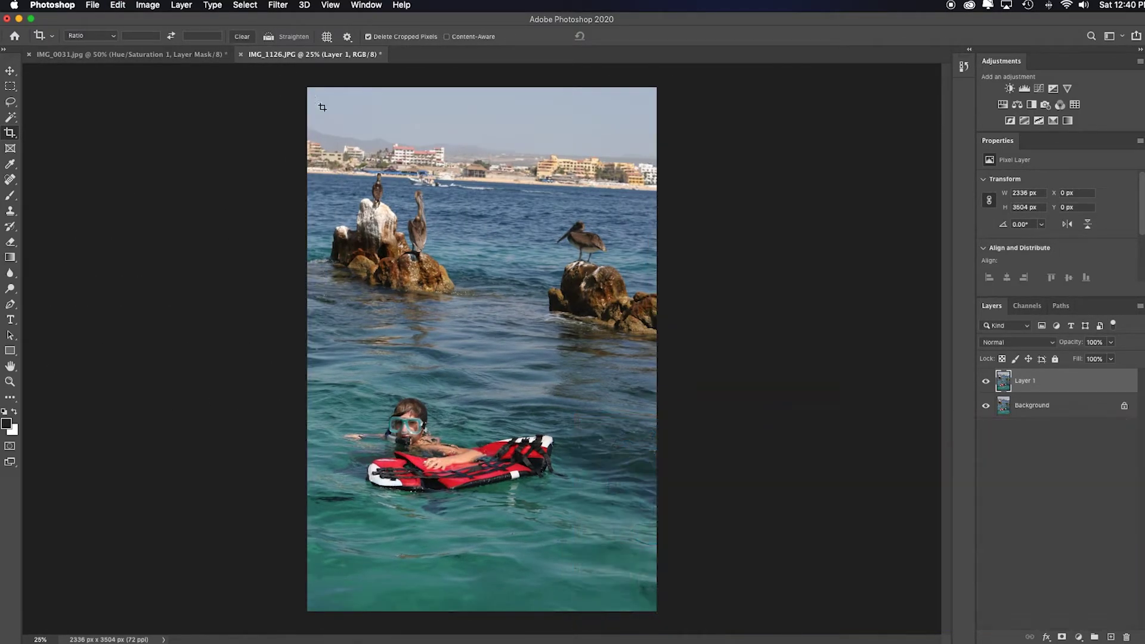
# In the Camera Raw Filter's Transform panel, try Upright Auto, then apply Level Upright.
pyautogui.click(278, 6)
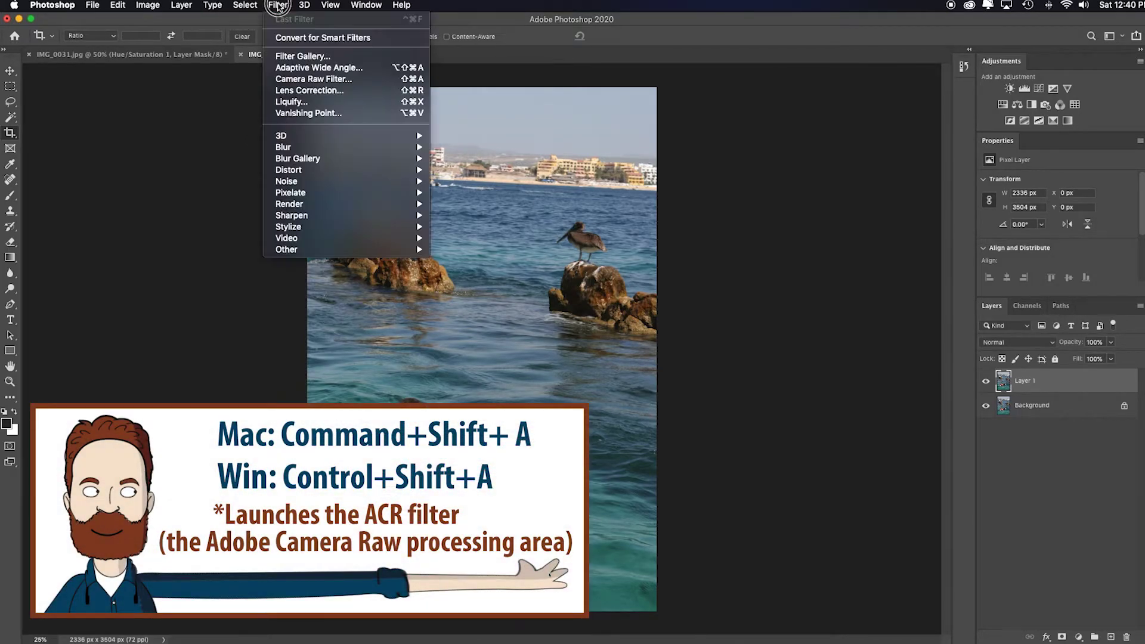
pyautogui.click(368, 80)
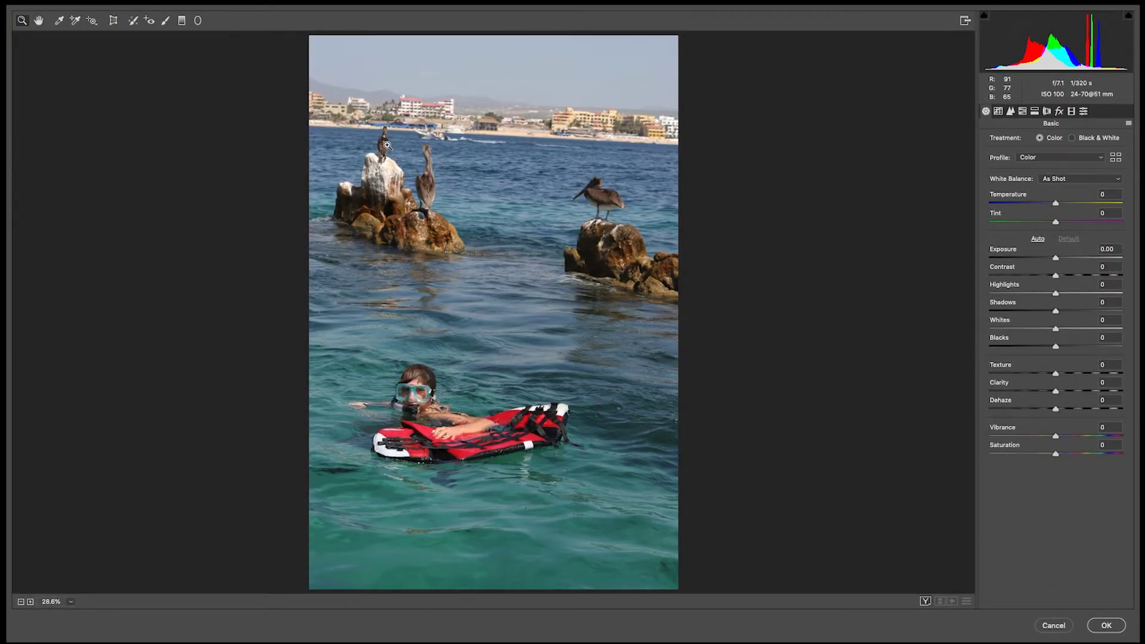
pyautogui.click(113, 23)
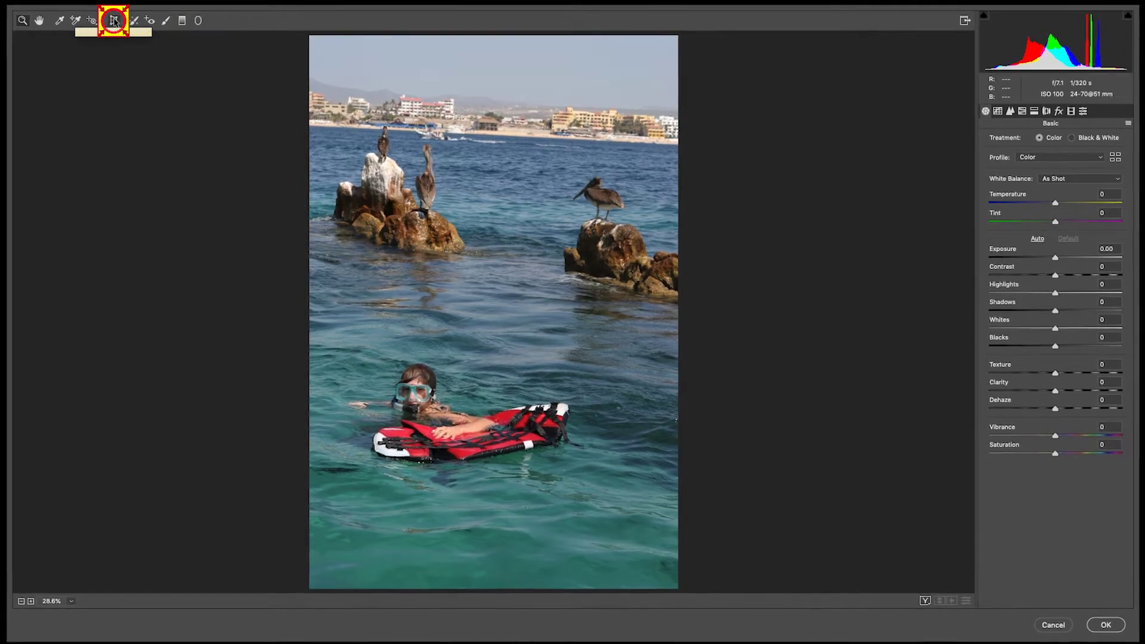
pyautogui.click(114, 22)
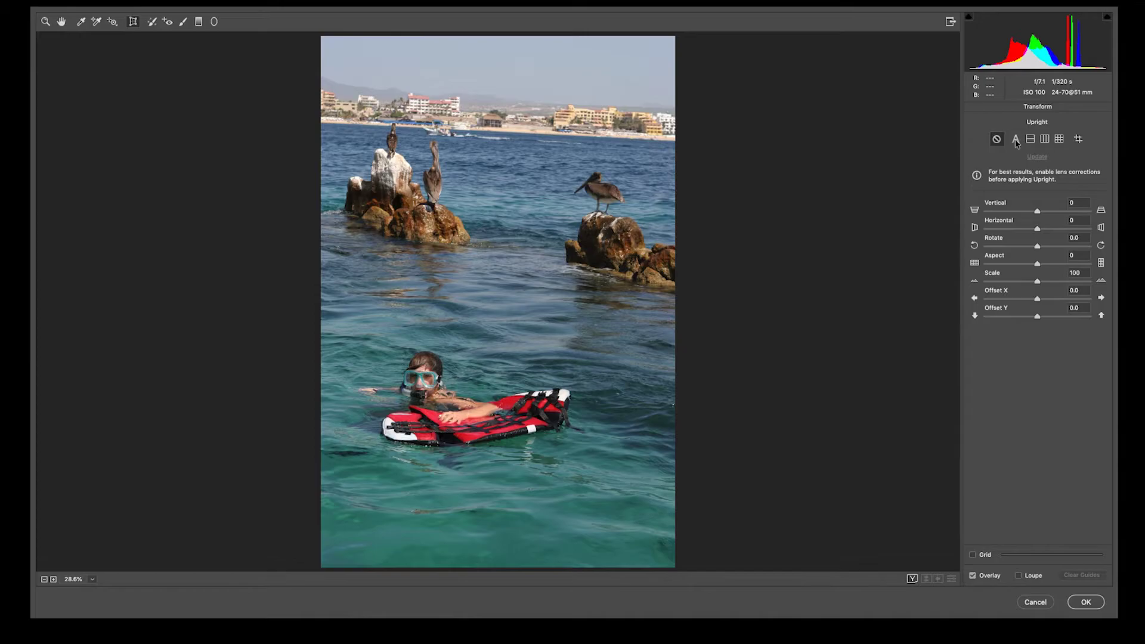
pyautogui.click(1016, 141)
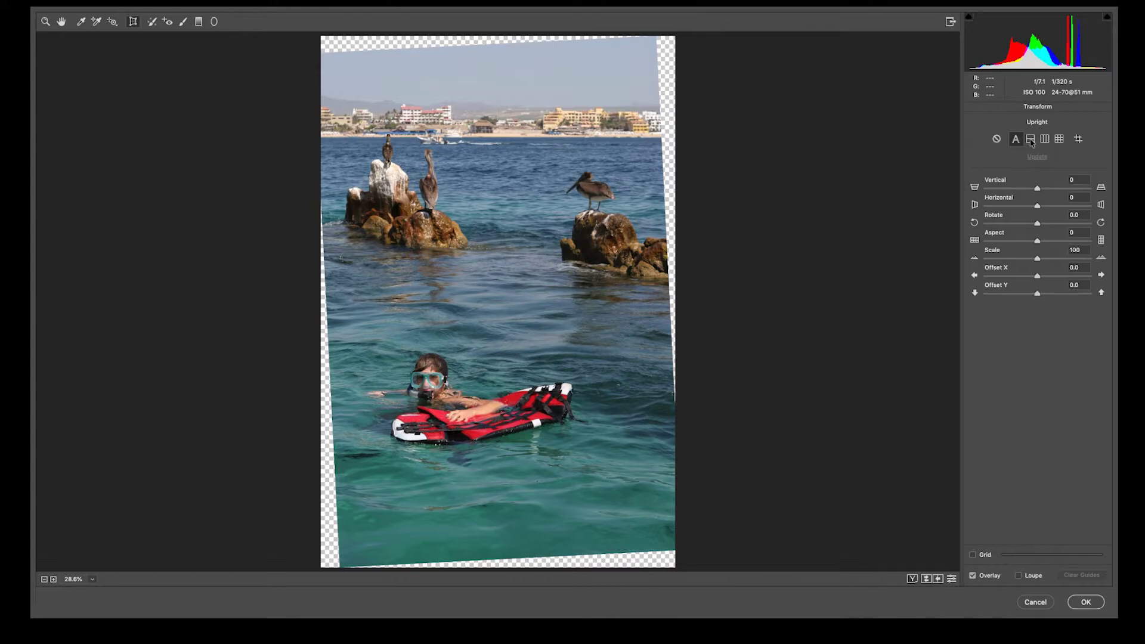
pyautogui.click(1030, 139)
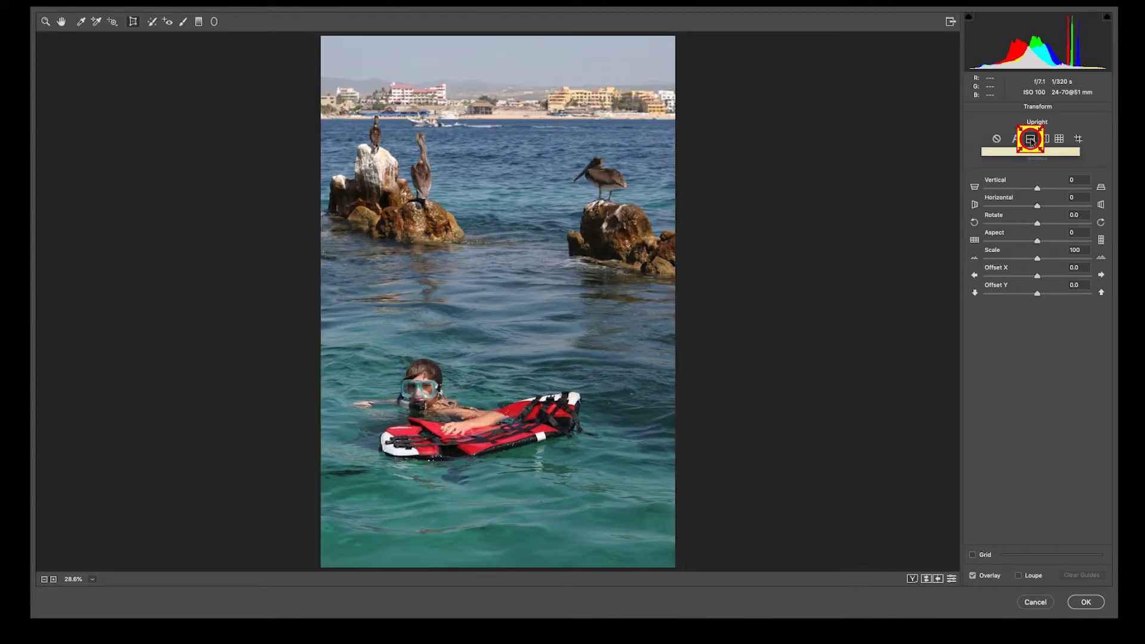
pyautogui.press('alt')
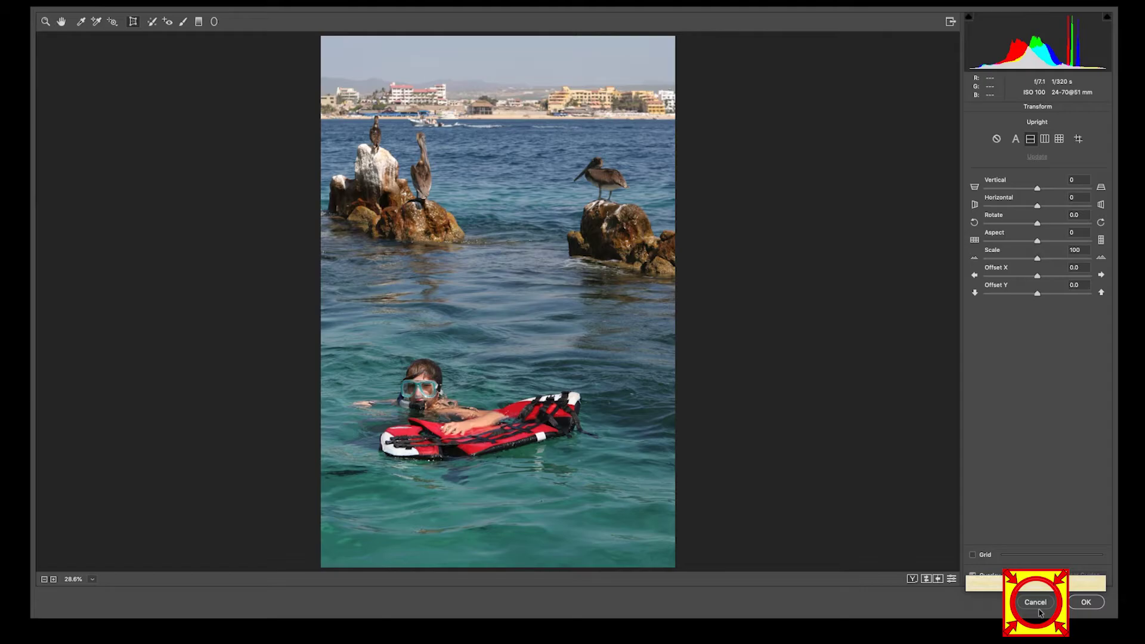
# Reset Camera Raw with Option, reapply Level Upright, and click OK to apply it.
pyautogui.press('alt')
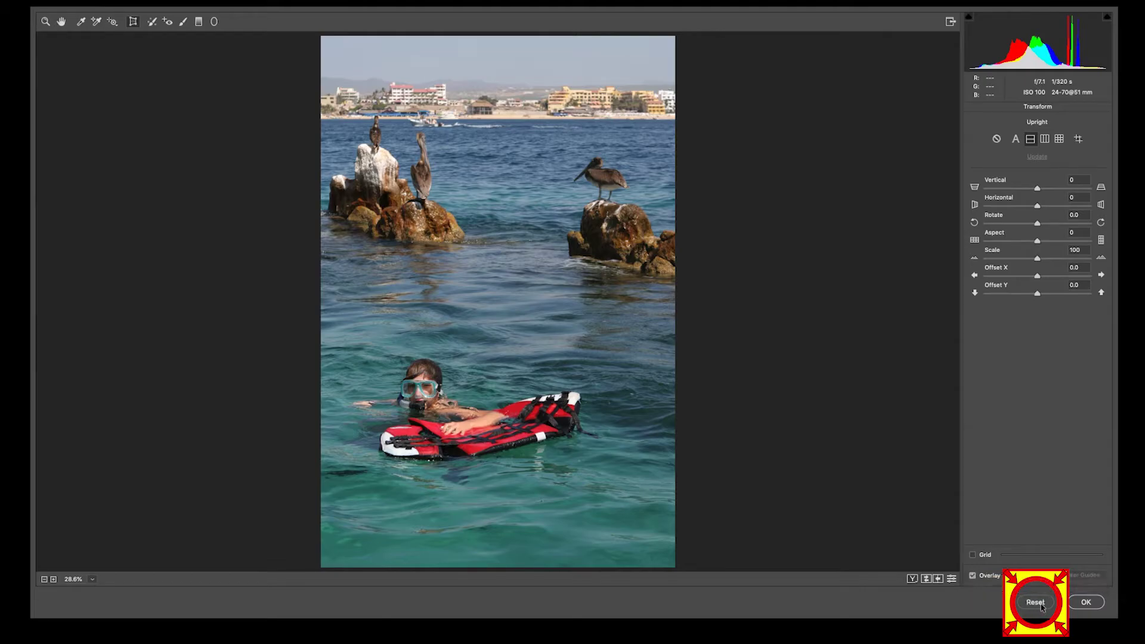
pyautogui.keyDown('alt'); pyautogui.click(1035, 602); pyautogui.keyUp('alt')
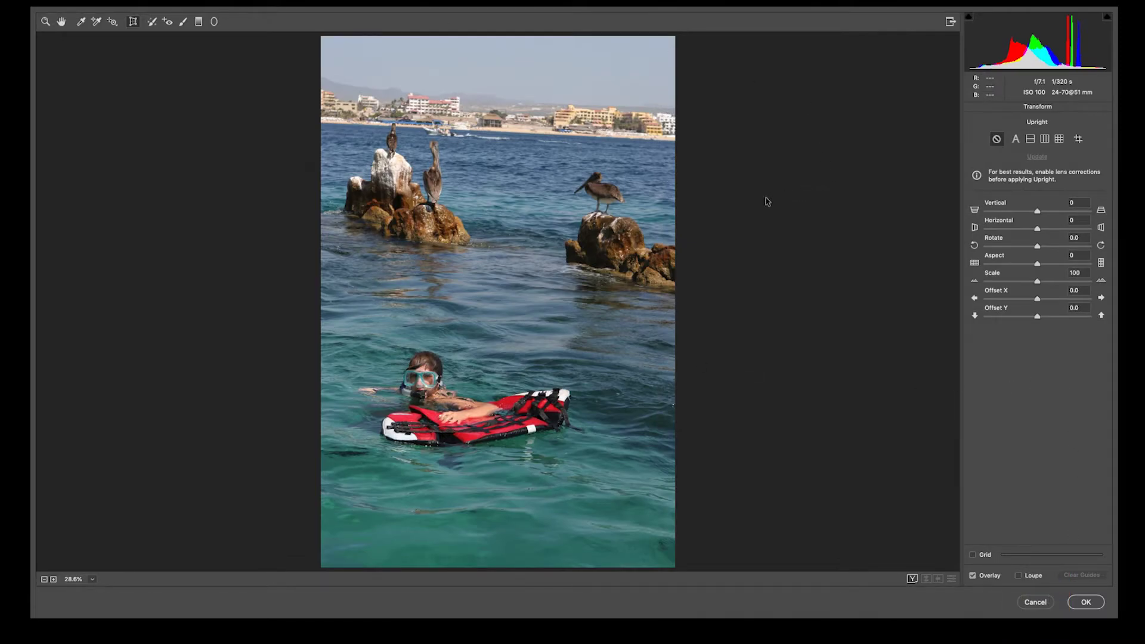
pyautogui.click(1030, 140)
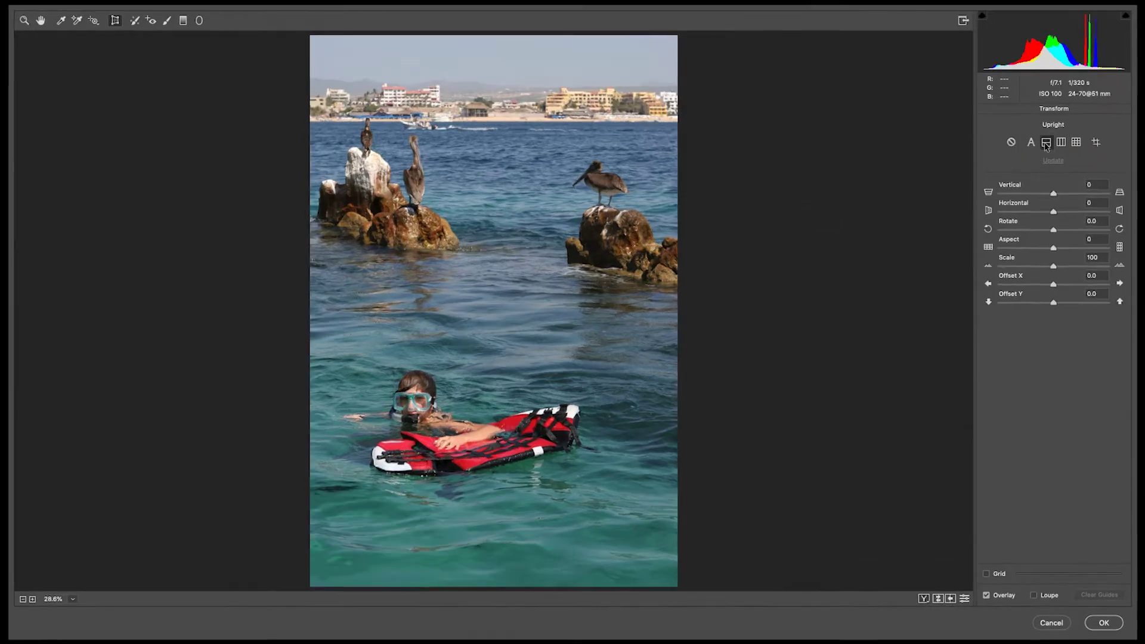
pyautogui.click(1106, 625)
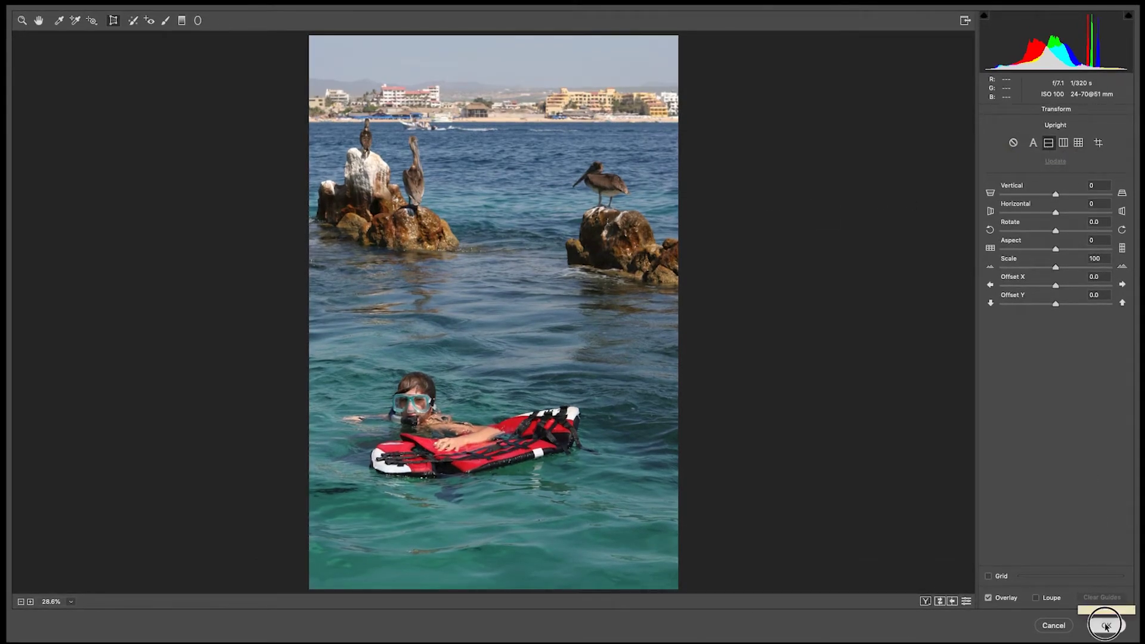